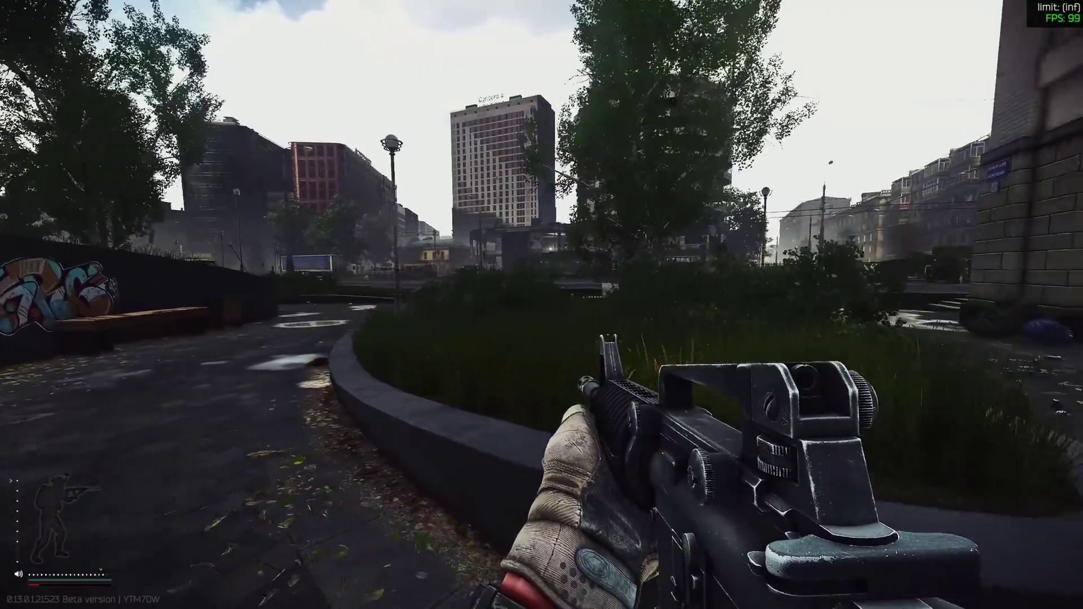
{"action": "key", "text": "w"}
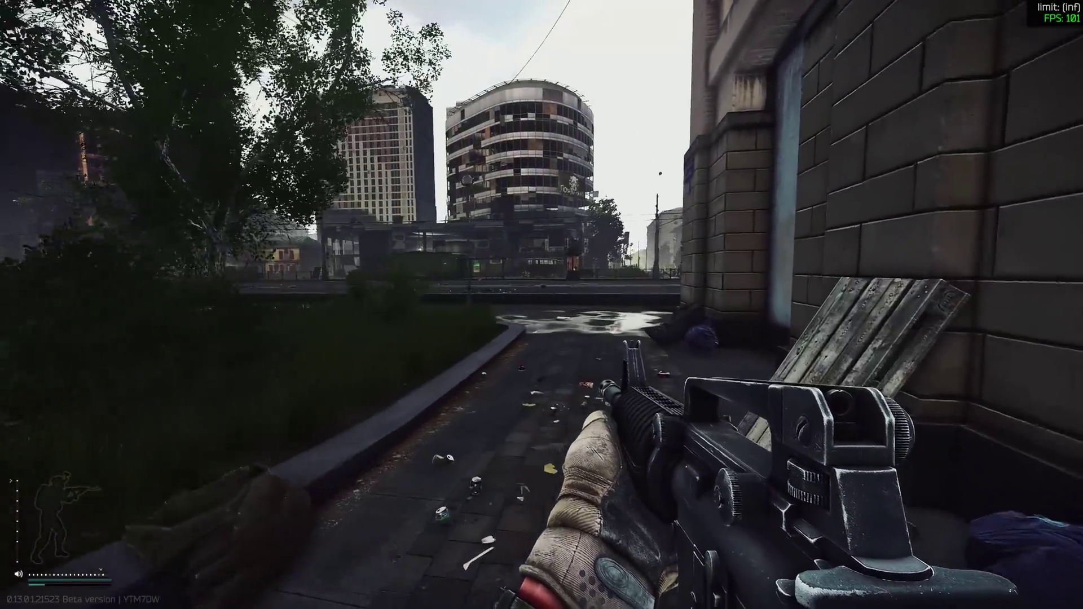
{"action": "key", "text": "w"}
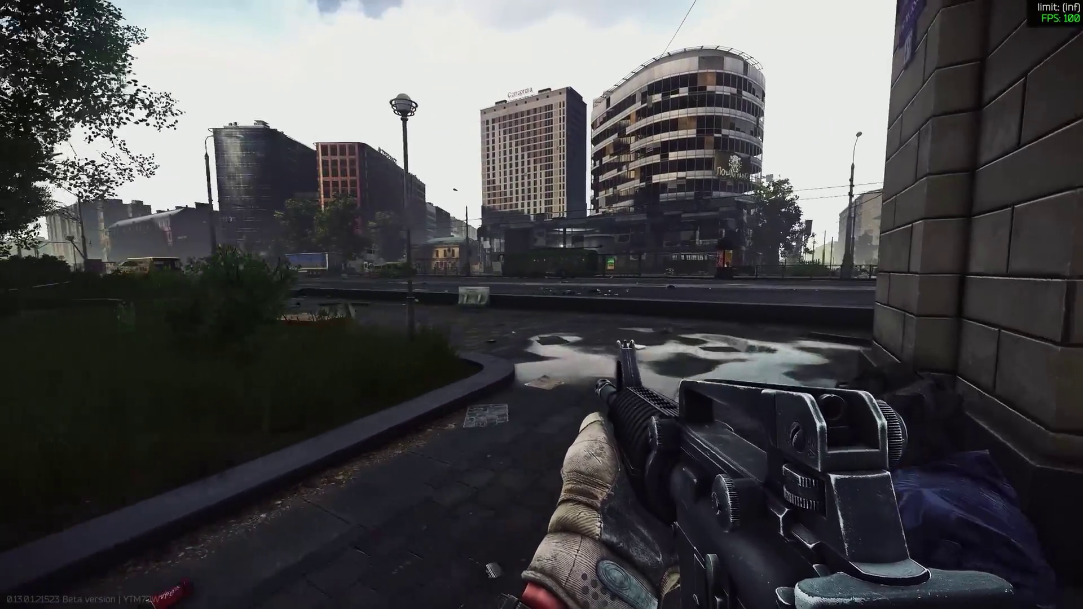
{"action": "key", "text": "w"}
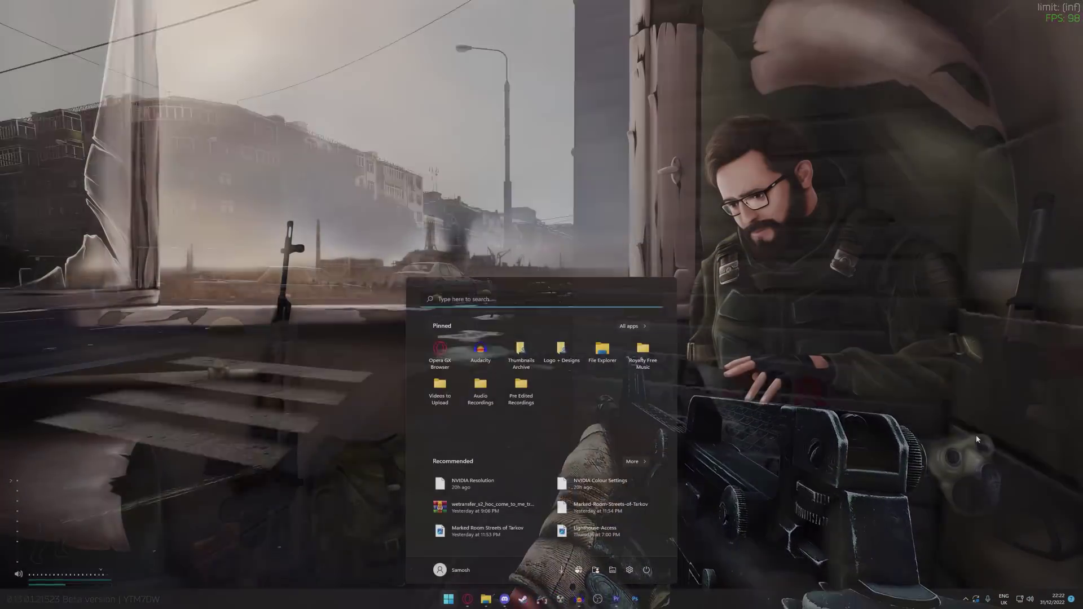
Check the Game Mode setting in Windows Settings, and close the window.
{"action": "type", "text": "game"}
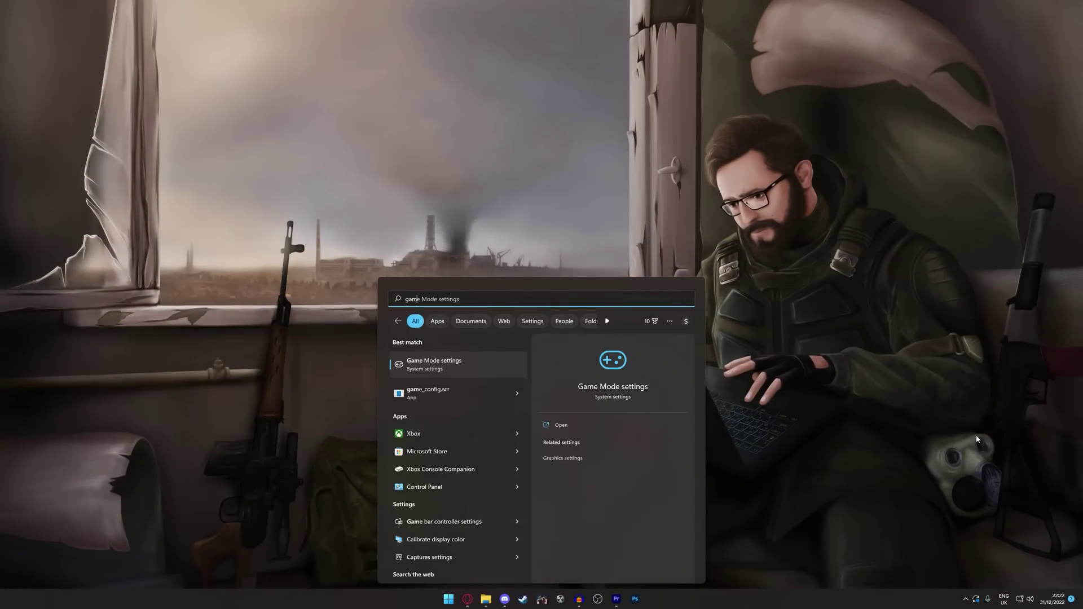
{"action": "key", "text": "Return"}
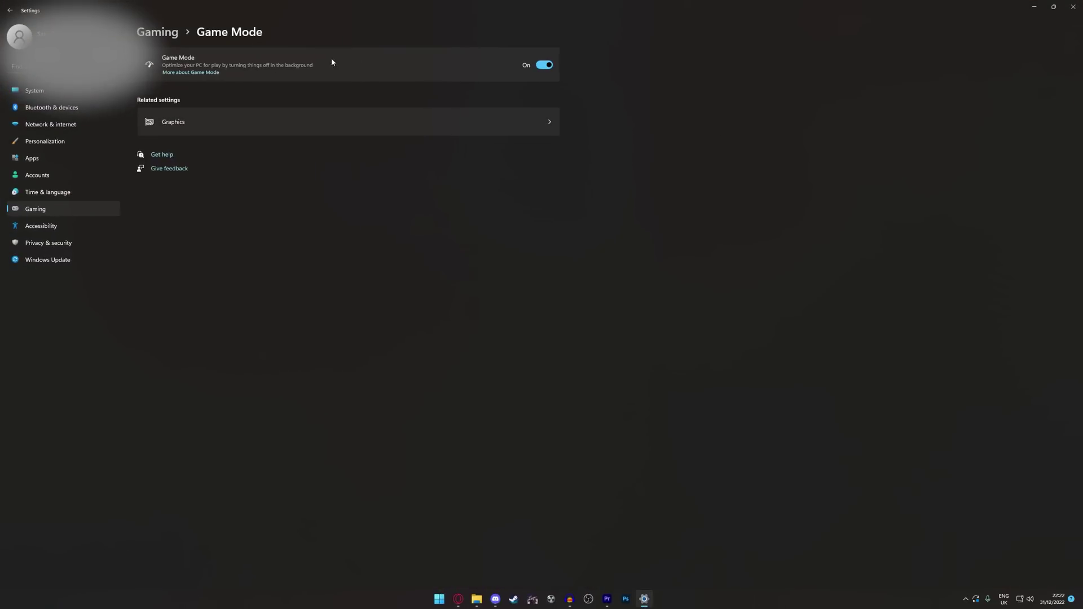
{"action": "left_click", "coordinate": [1073, 7]}
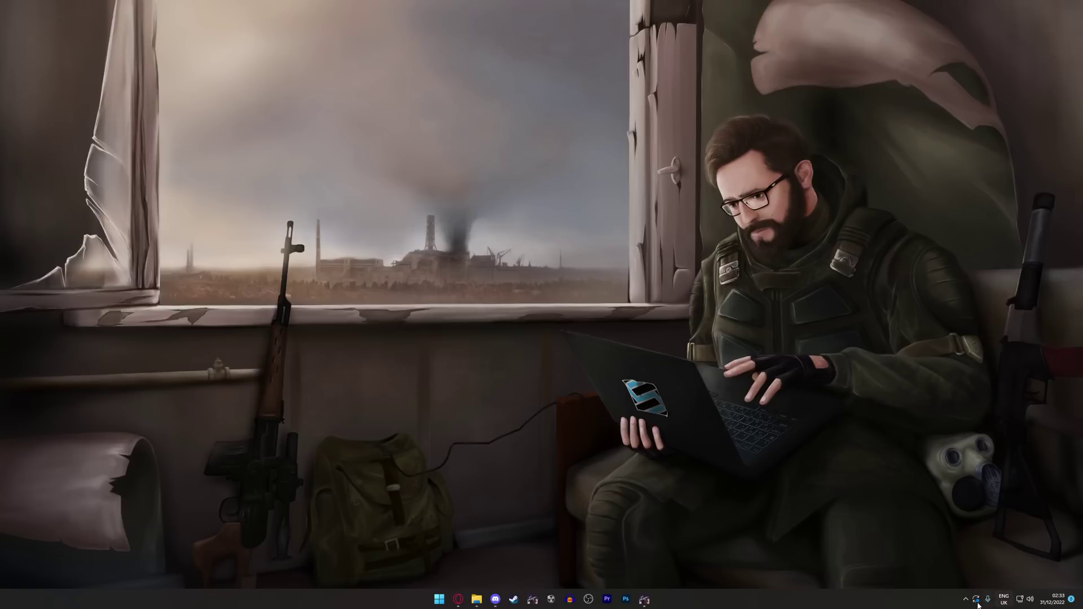
Open the NVIDIA Control Panel from the hidden system tray items.
{"action": "left_click", "coordinate": [965, 600]}
{"action": "right_click", "coordinate": [958, 542]}
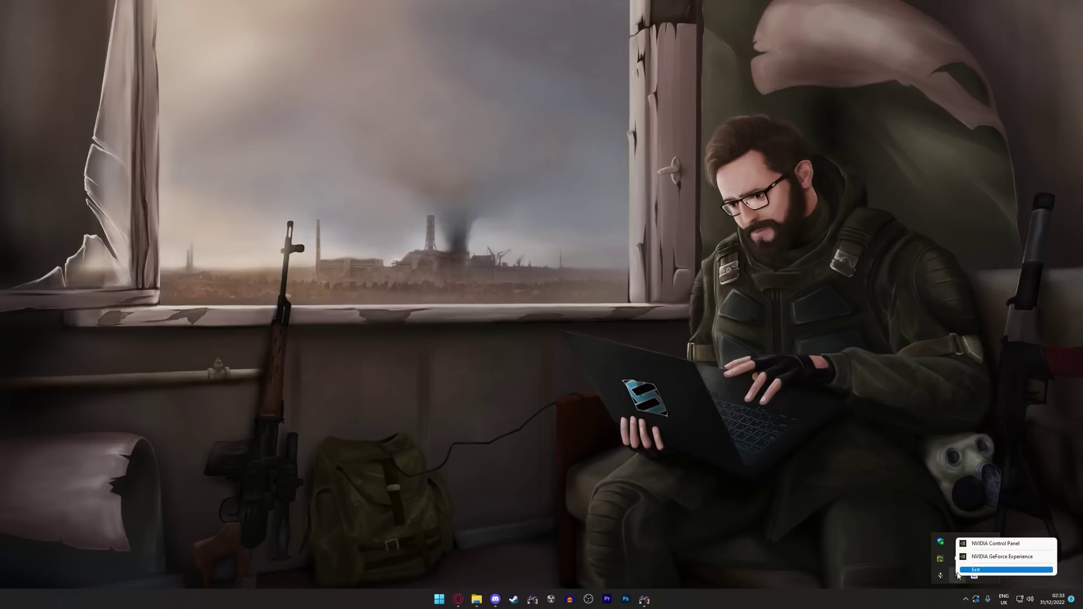
{"action": "left_click", "coordinate": [978, 547]}
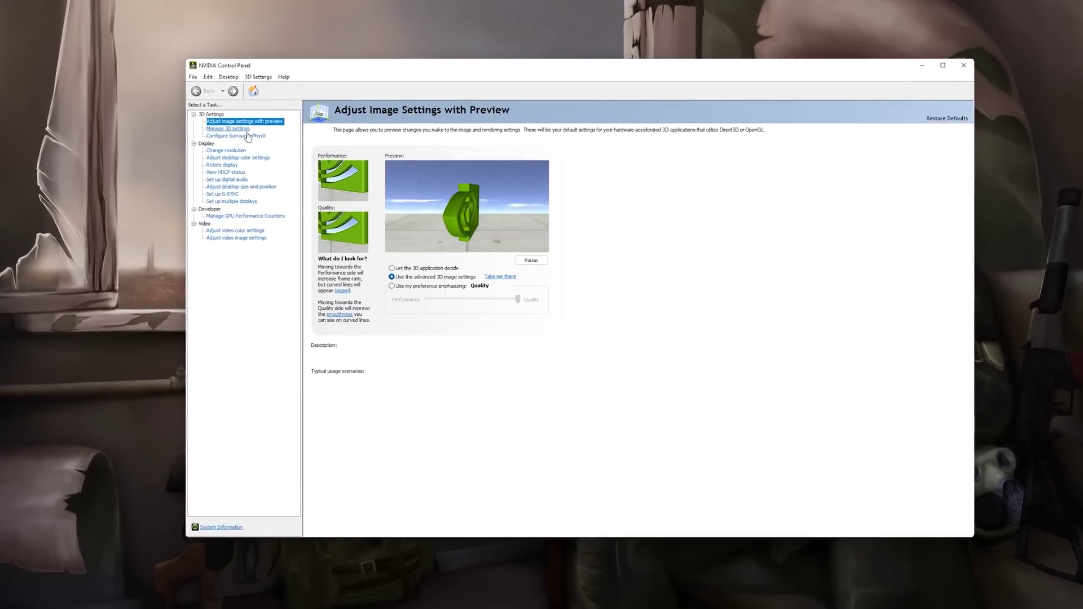
Show the program-specific 3D settings for Escape From Tarkov.
{"action": "left_click", "coordinate": [228, 129]}
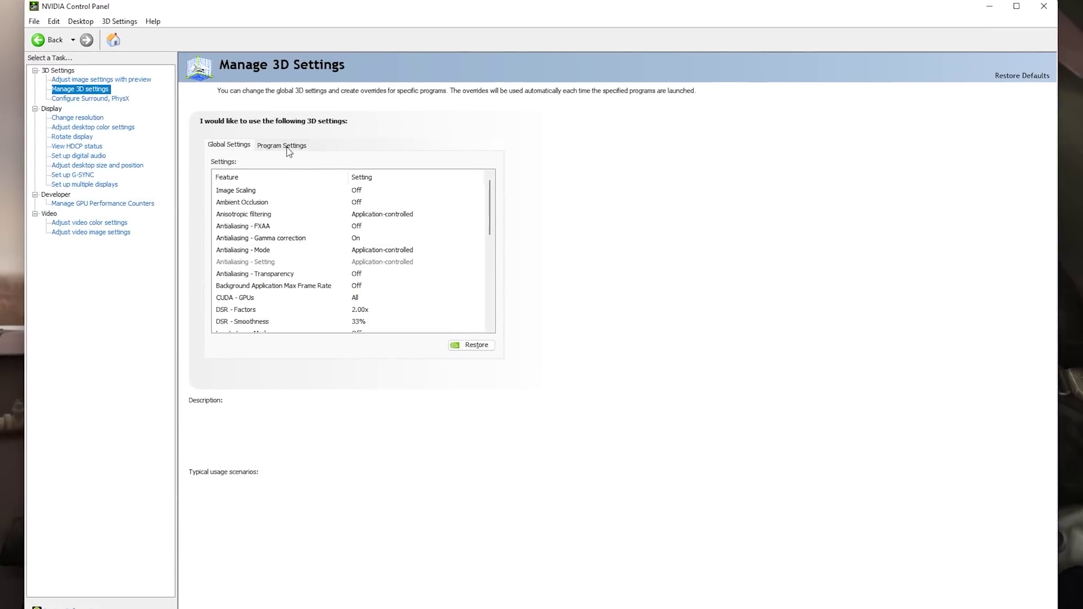
{"action": "left_click", "coordinate": [287, 148]}
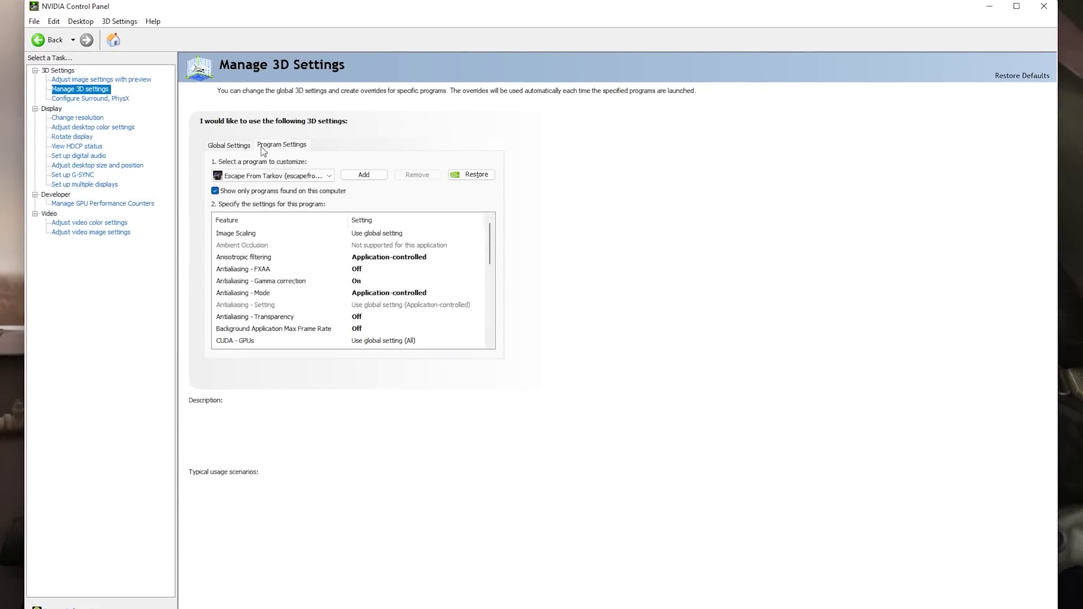
{"action": "left_click", "coordinate": [305, 176]}
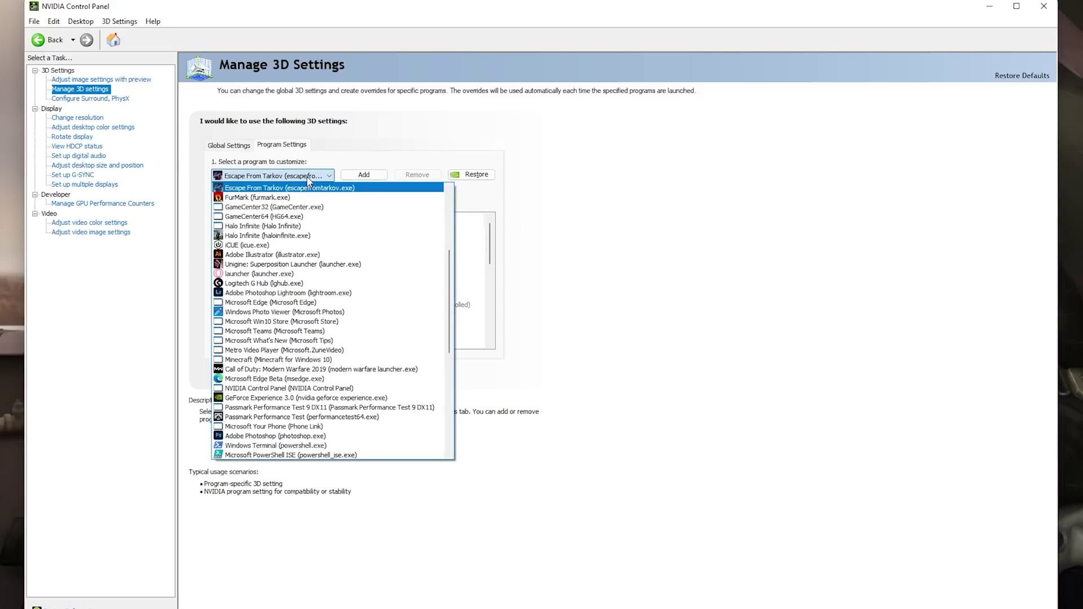
{"action": "left_click", "coordinate": [309, 178]}
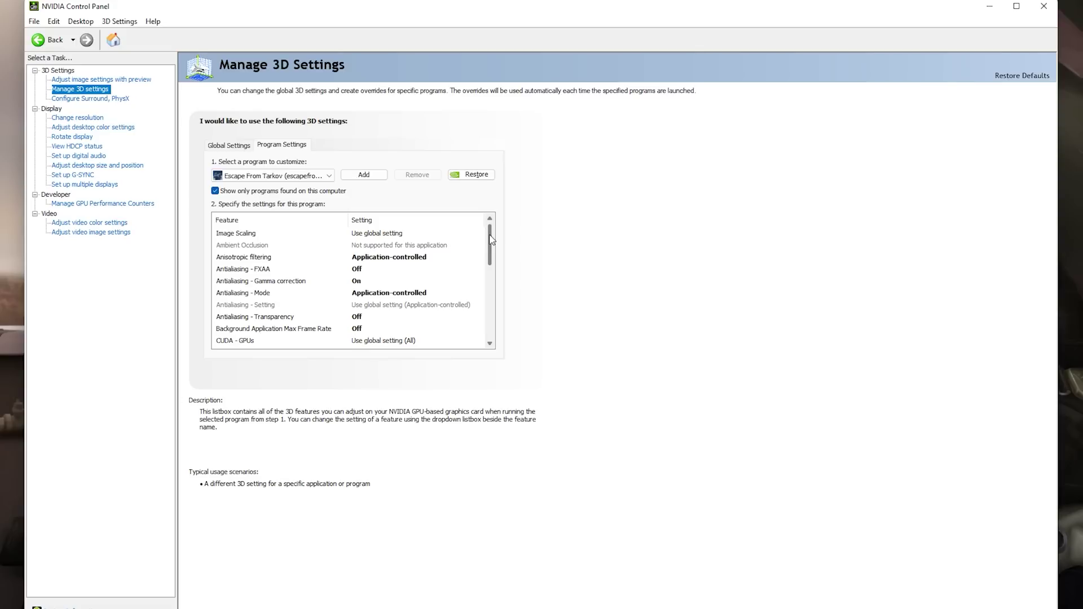
Review all 3D settings listed for Escape From Tarkov, and the main display's resolution and refresh rate.
{"action": "left_click_drag", "start_coordinate": [490, 239], "coordinate": [490, 240]}
{"action": "left_click_drag", "start_coordinate": [491, 239], "coordinate": [481, 313]}
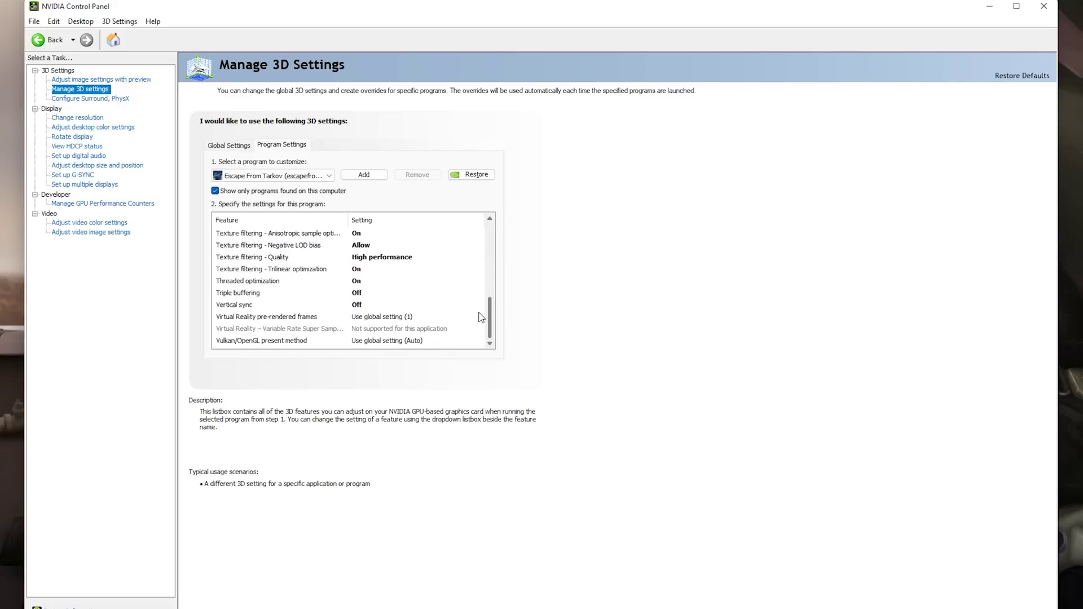
{"action": "left_click_drag", "start_coordinate": [481, 314], "coordinate": [491, 235]}
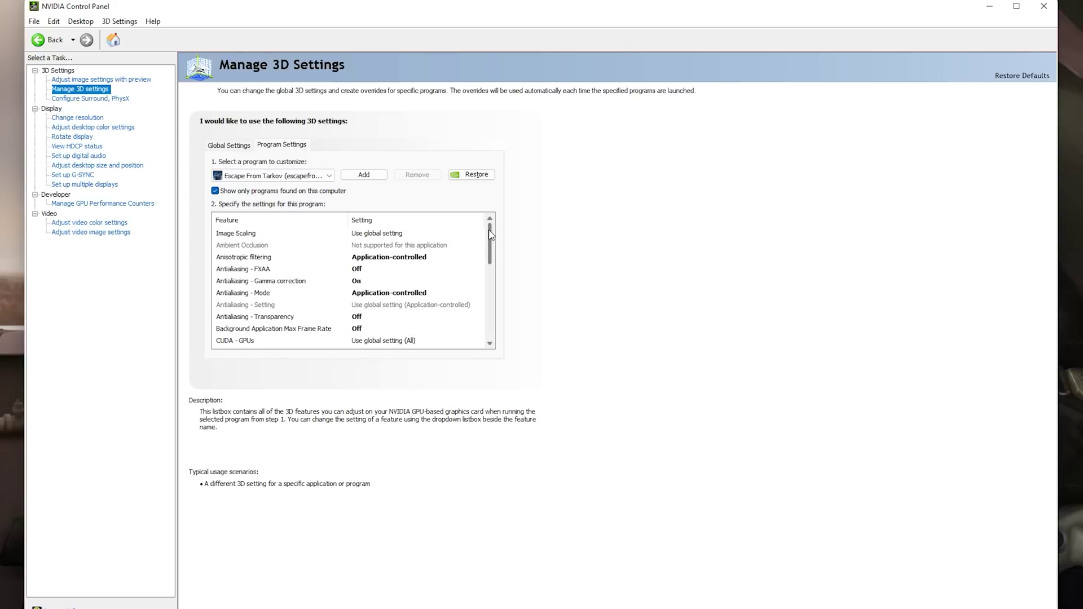
{"action": "left_click_drag", "start_coordinate": [491, 235], "coordinate": [493, 258]}
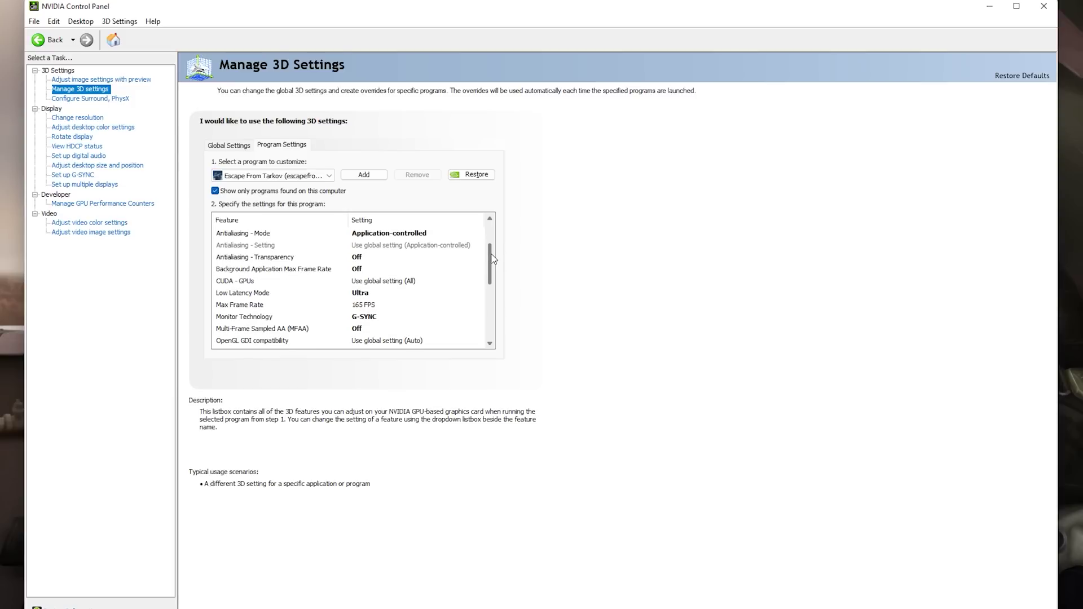
{"action": "left_click_drag", "start_coordinate": [493, 260], "coordinate": [503, 313]}
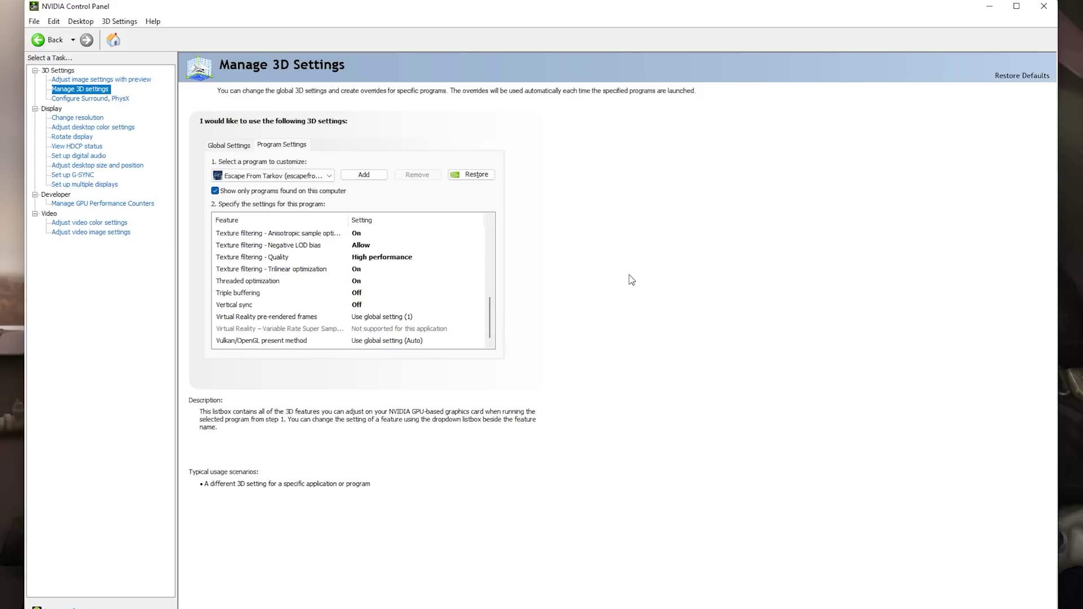
{"action": "left_click", "coordinate": [99, 120]}
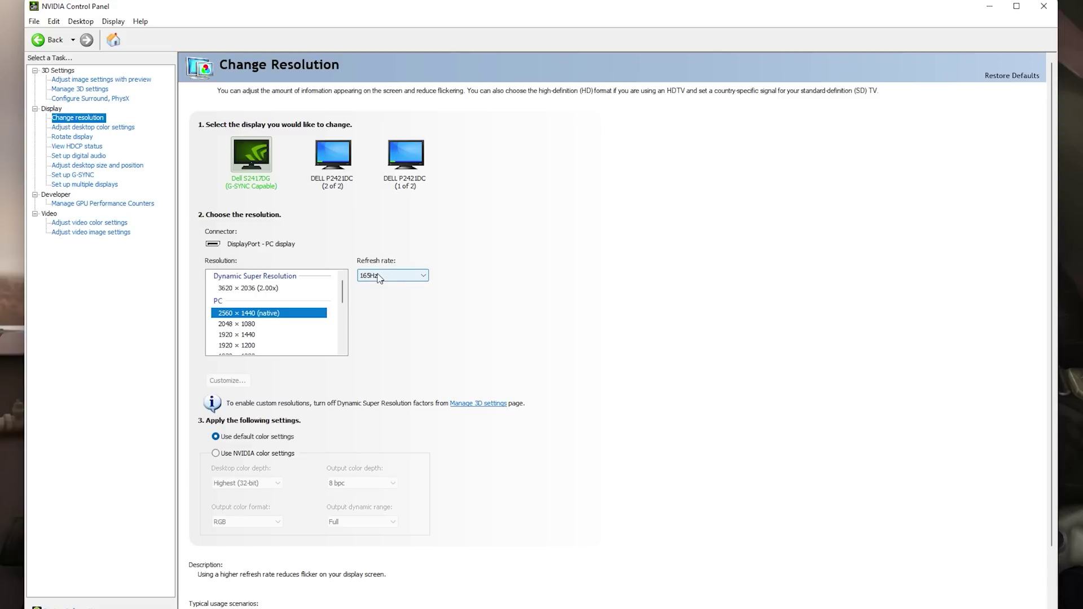
In the desktop color settings, set digital vibrance to 80% and brightness to 60%, and raise the contrast.
{"action": "left_click", "coordinate": [127, 131]}
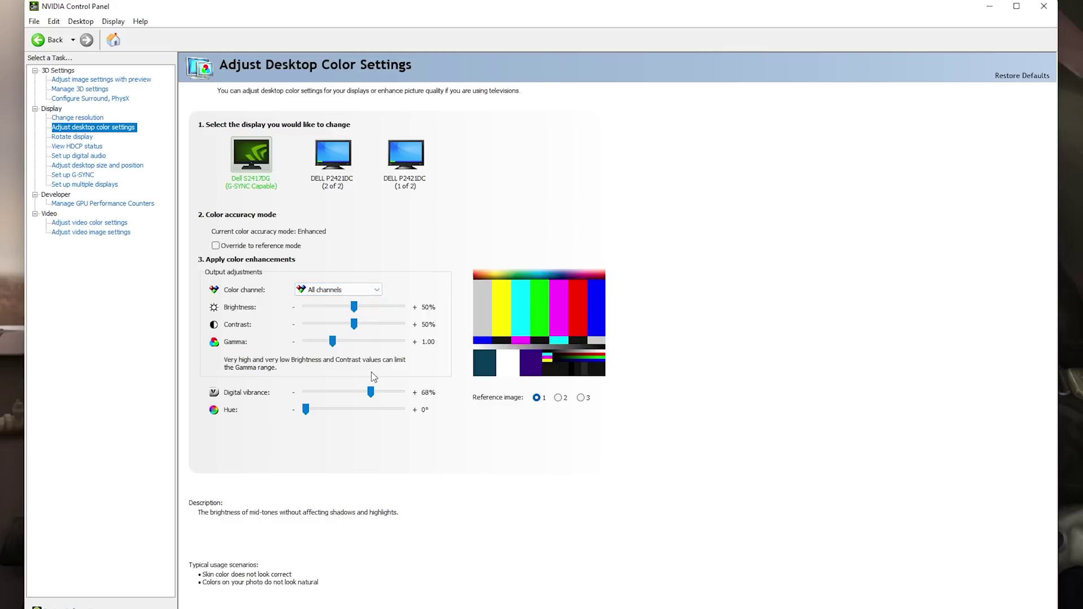
{"action": "left_click_drag", "start_coordinate": [373, 393], "coordinate": [374, 390]}
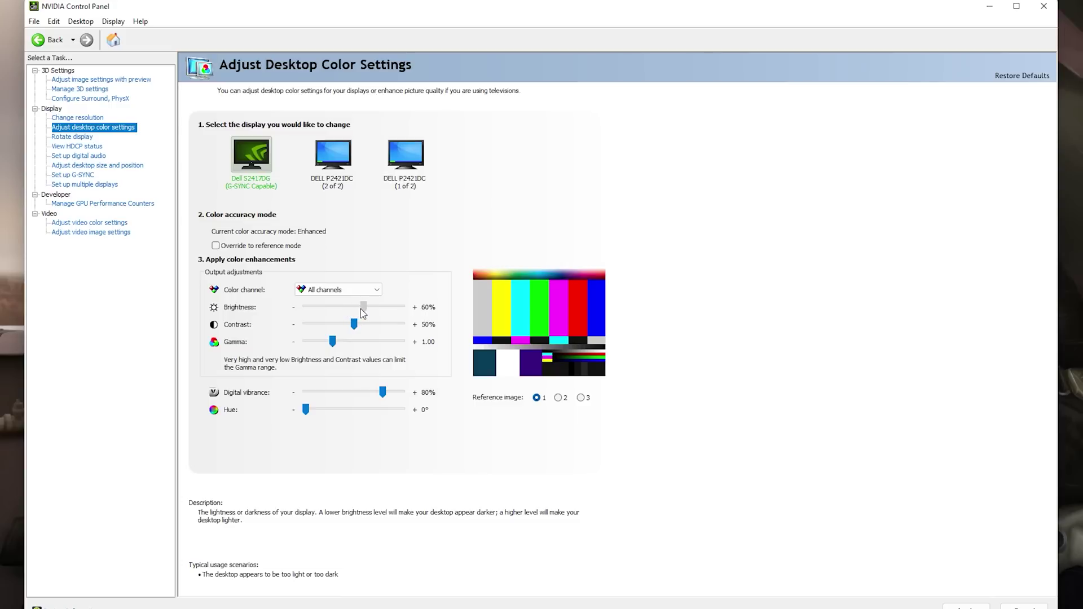
{"action": "left_click", "coordinate": [354, 325]}
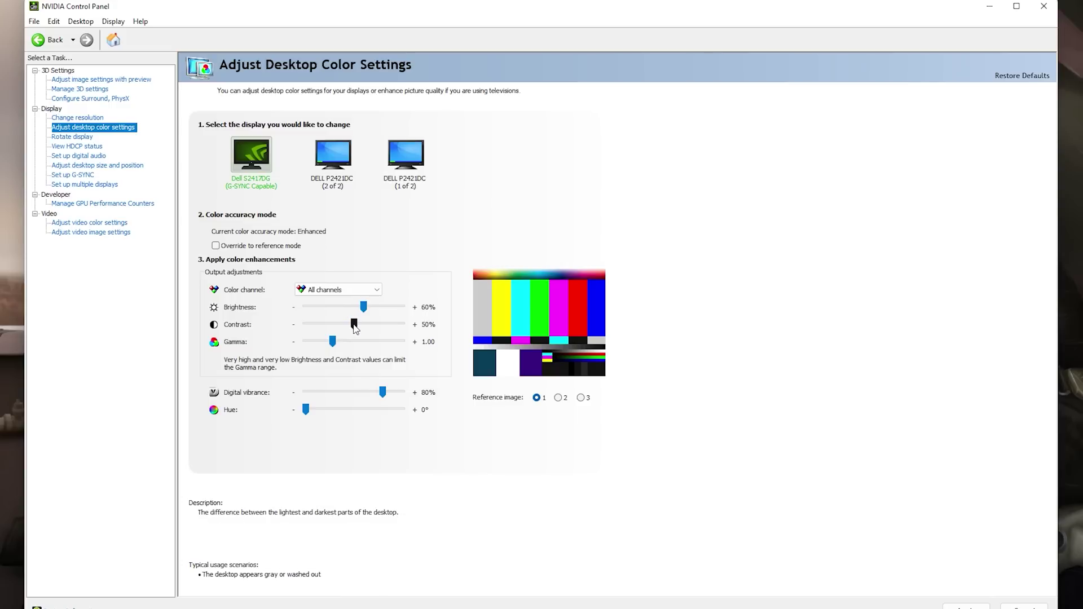
{"action": "left_click_drag", "start_coordinate": [354, 325], "coordinate": [375, 330]}
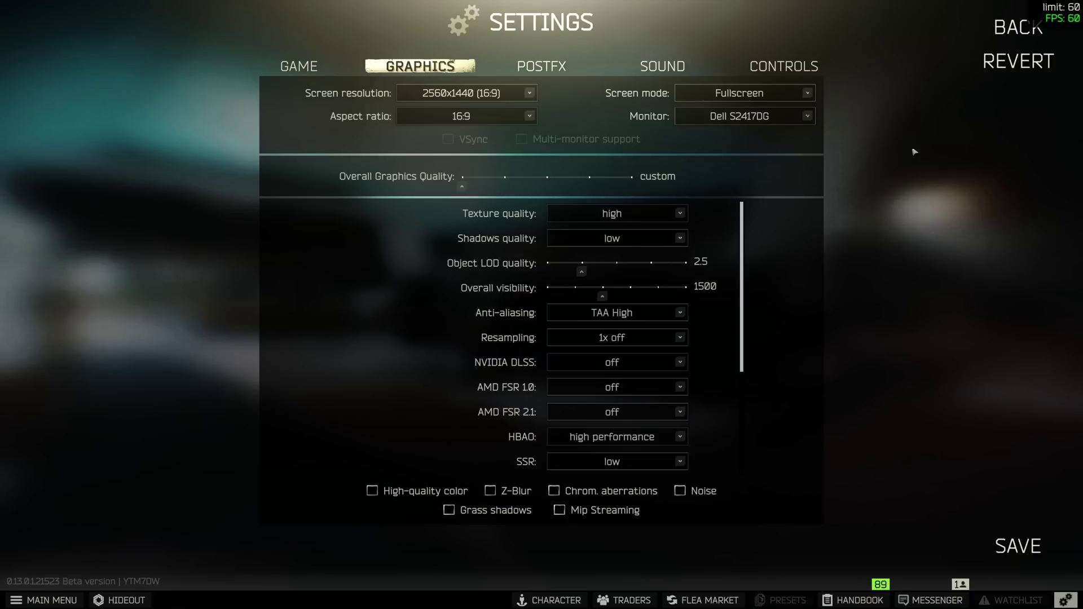
Switch to Escape From Tarkov and review its graphics and PostFX settings, turning PostFX off and on again.
{"action": "scroll", "coordinate": [1025, 303], "scroll_direction": "down", "scroll_amount": 5}
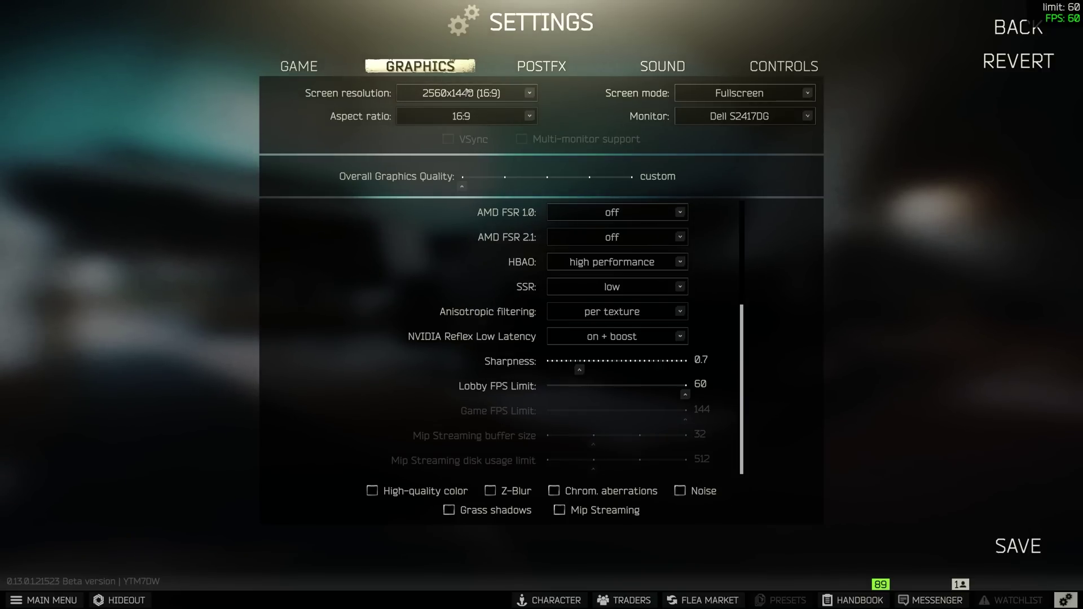
{"action": "left_click", "coordinate": [544, 68]}
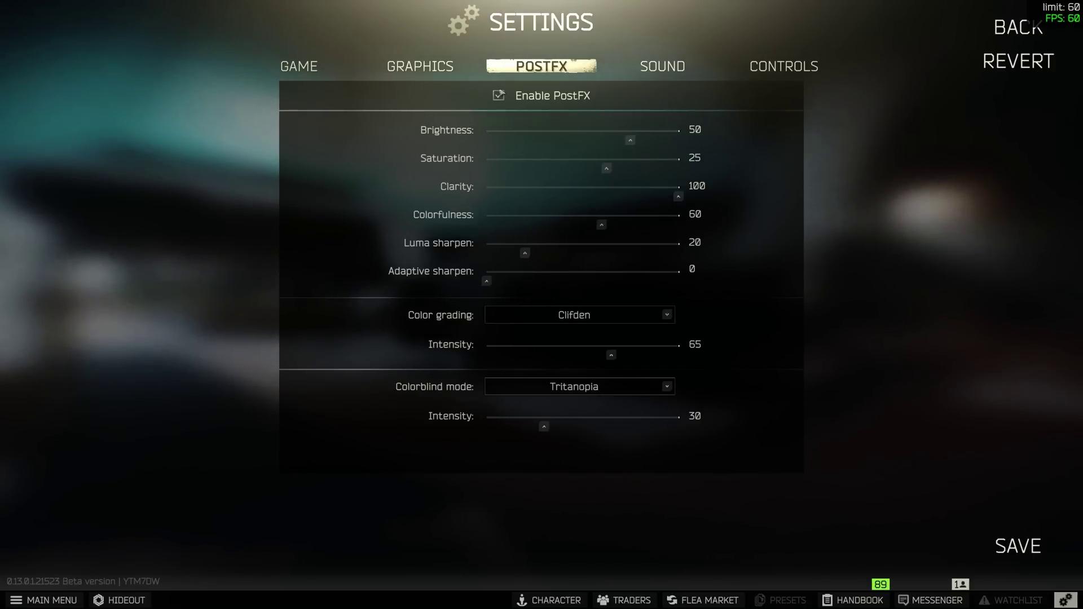
{"action": "left_click", "coordinate": [499, 96]}
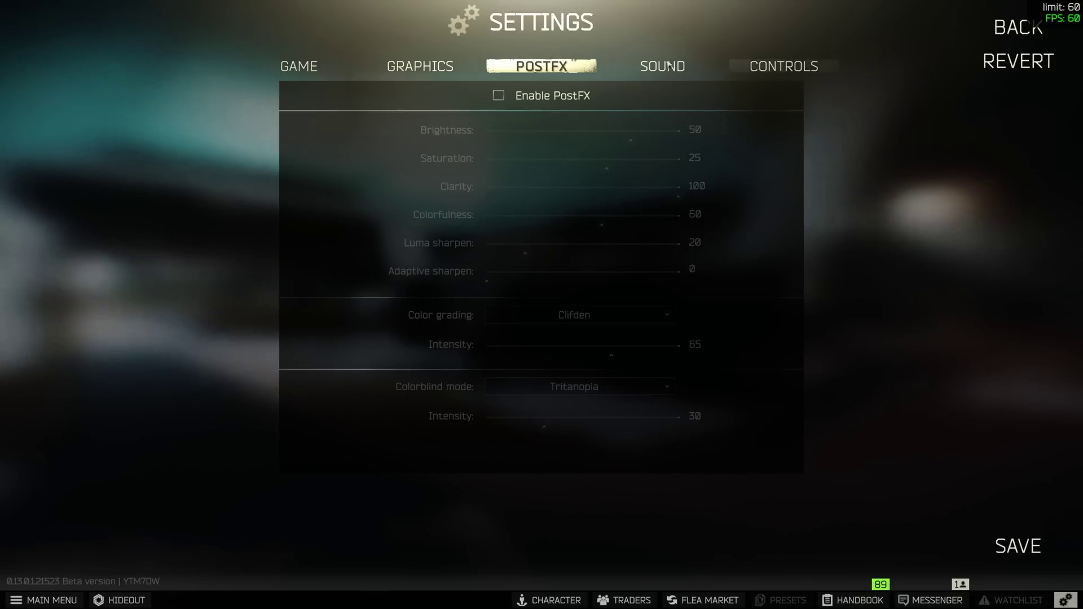
{"action": "left_click", "coordinate": [500, 97]}
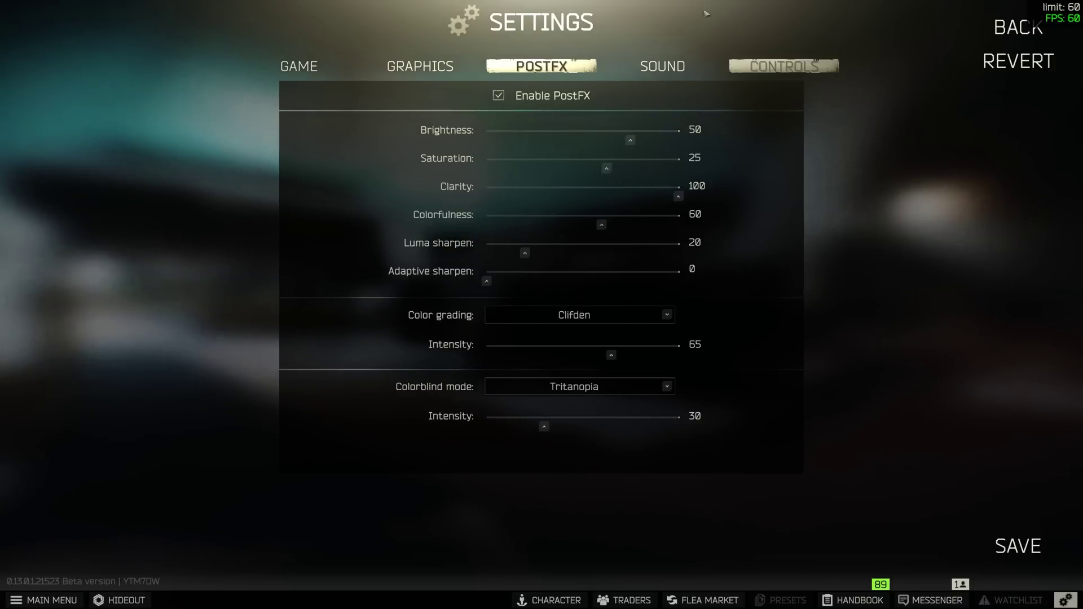
{"action": "left_click", "coordinate": [663, 66]}
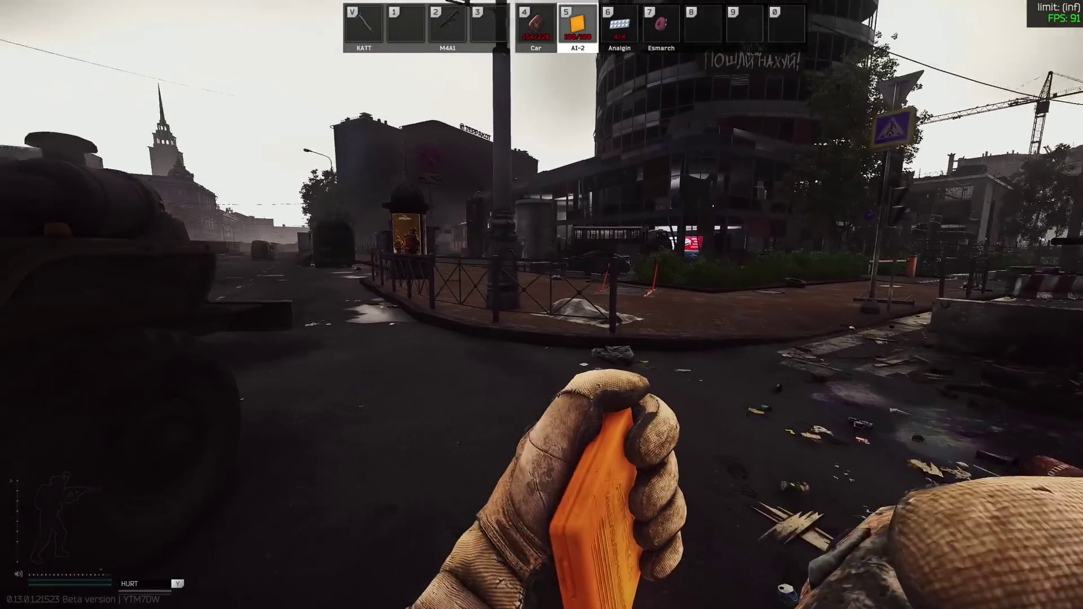
{"action": "key", "text": "w"}
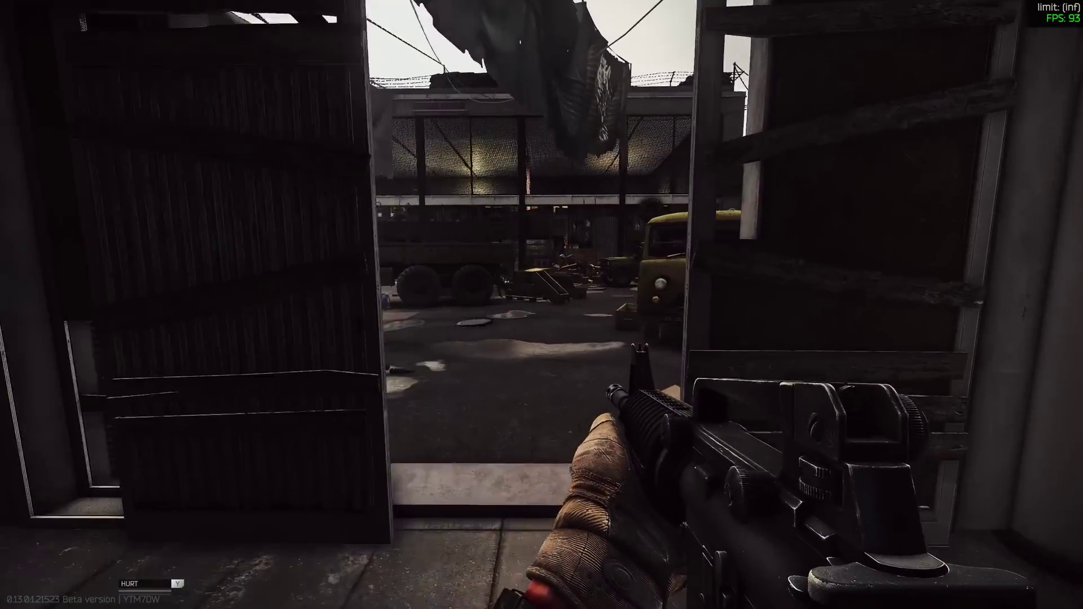
{"action": "key", "text": "w"}
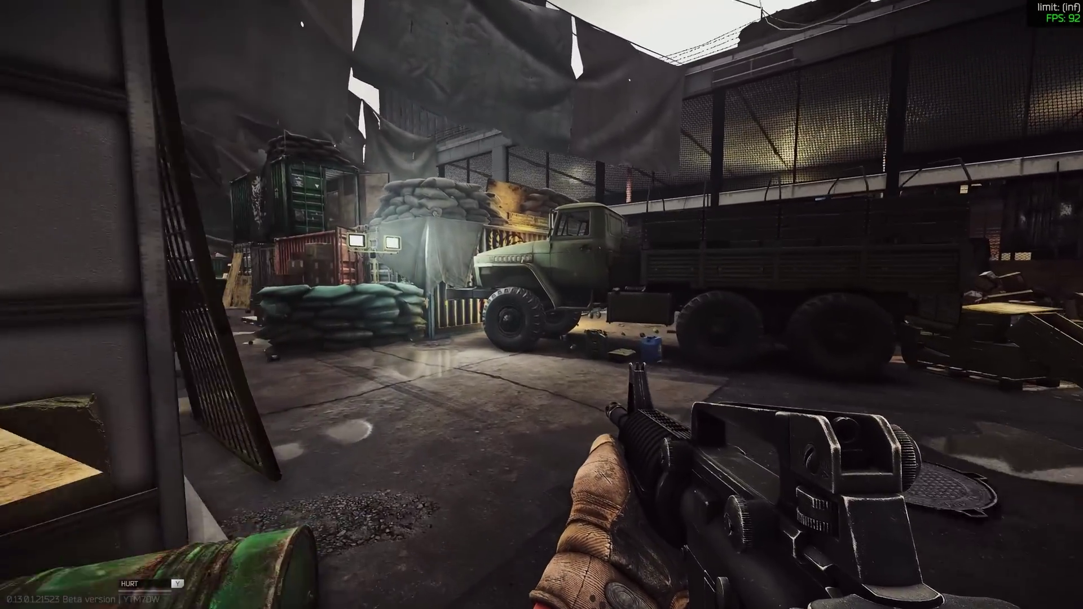
{"action": "key", "text": "w"}
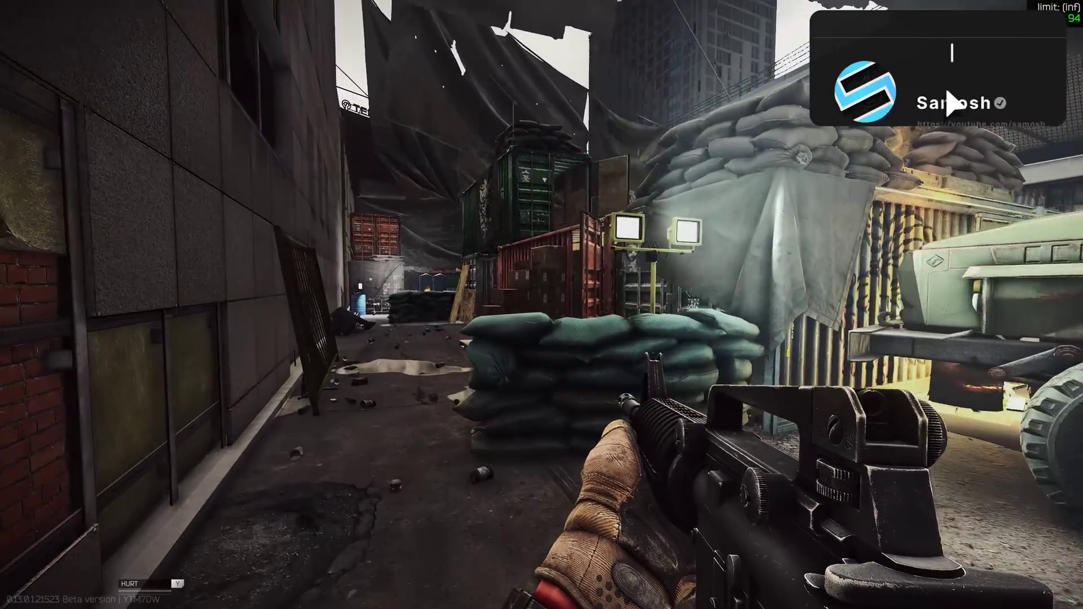
{"action": "key", "text": "w"}
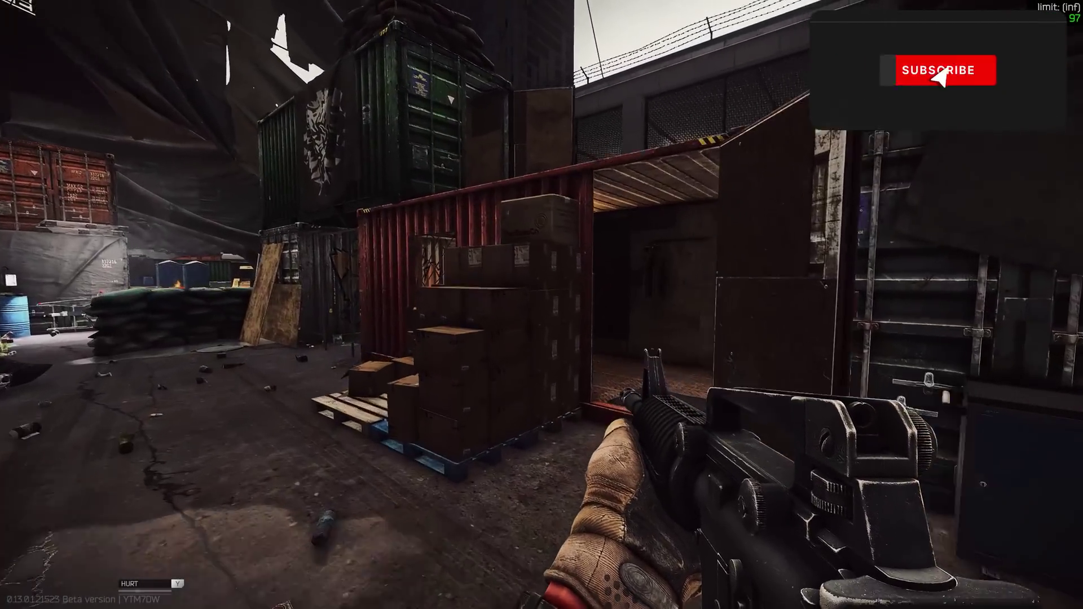
{"action": "key", "text": "w"}
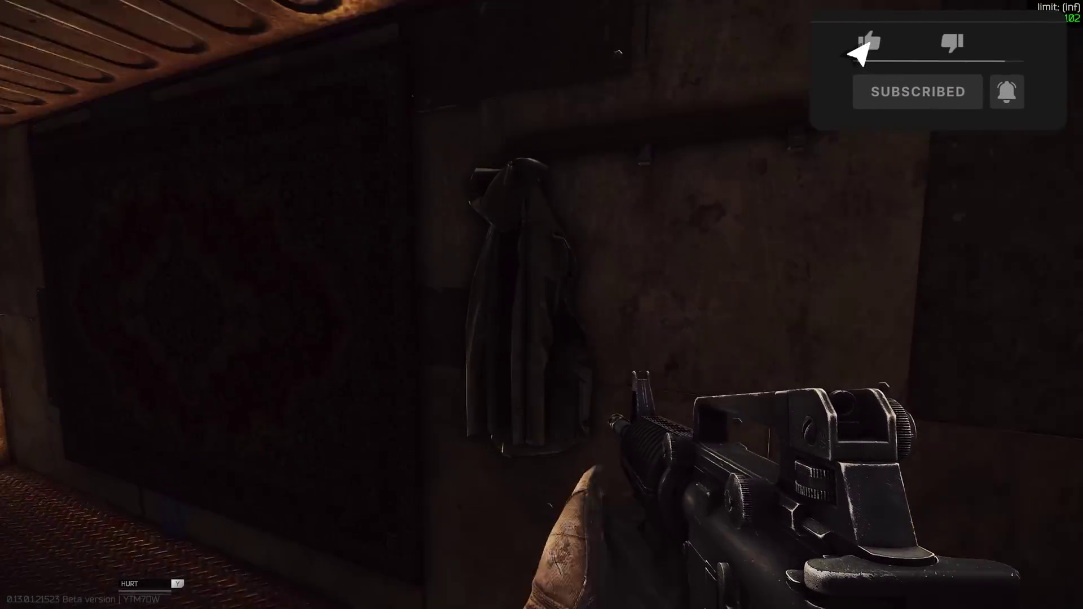
Search the jacket hanging on the wall inside the container.
{"action": "key", "text": "f"}
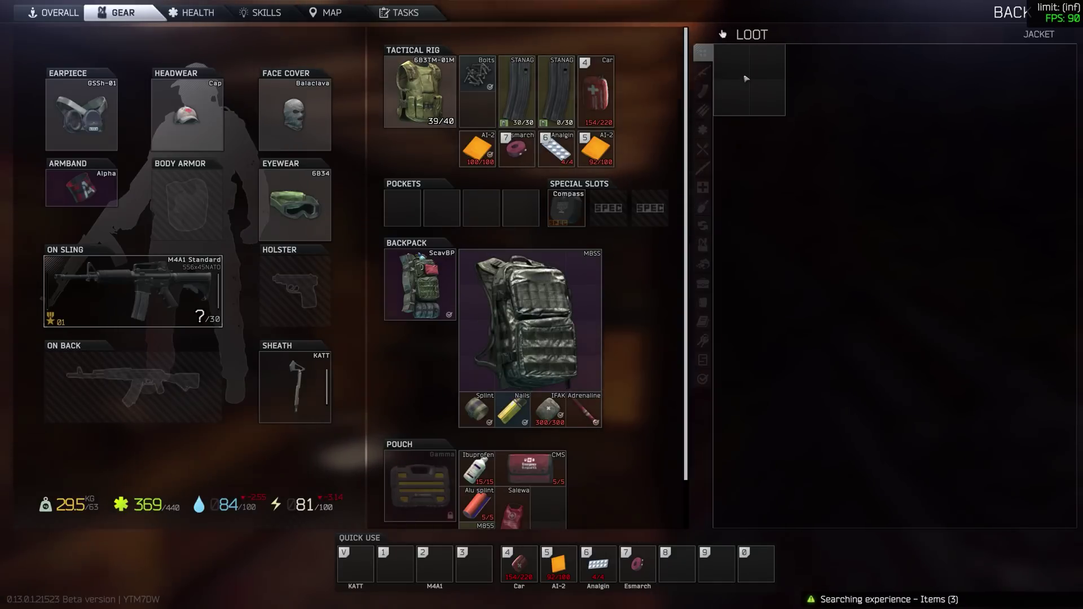
{"action": "key", "text": "Tab"}
Move the bolts, nails, IFAK and adrenaline into the MBSS backpack, and close the inventory.
{"action": "key", "text": "Tab"}
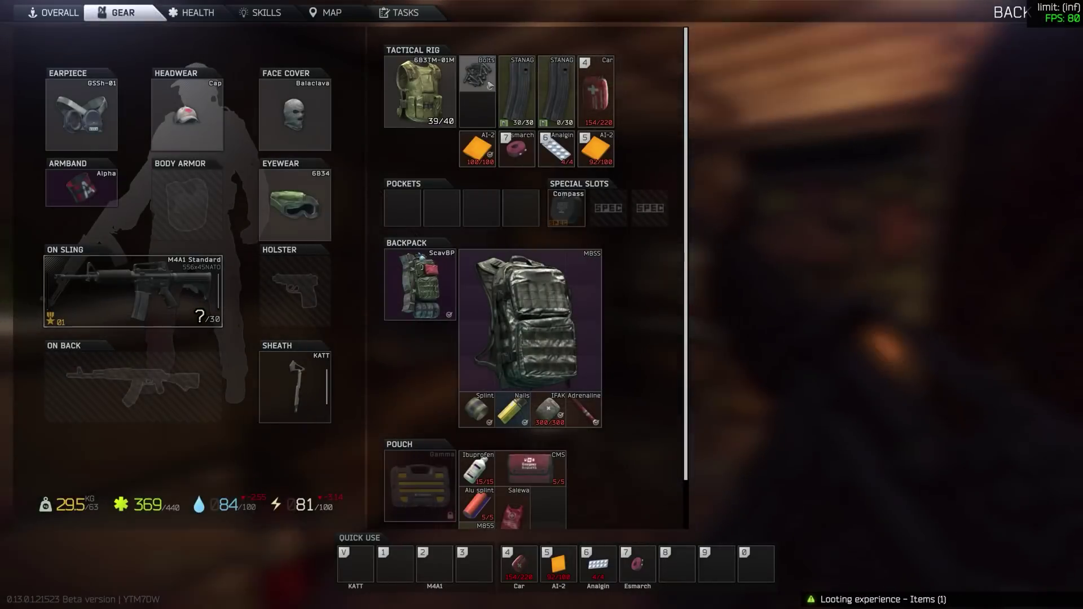
{"action": "left_click_drag", "start_coordinate": [488, 85], "coordinate": [530, 316]}
{"action": "left_click_drag", "start_coordinate": [512, 410], "coordinate": [530, 327]}
{"action": "left_click_drag", "start_coordinate": [547, 410], "coordinate": [542, 338]}
{"action": "left_click_drag", "start_coordinate": [587, 410], "coordinate": [560, 370]}
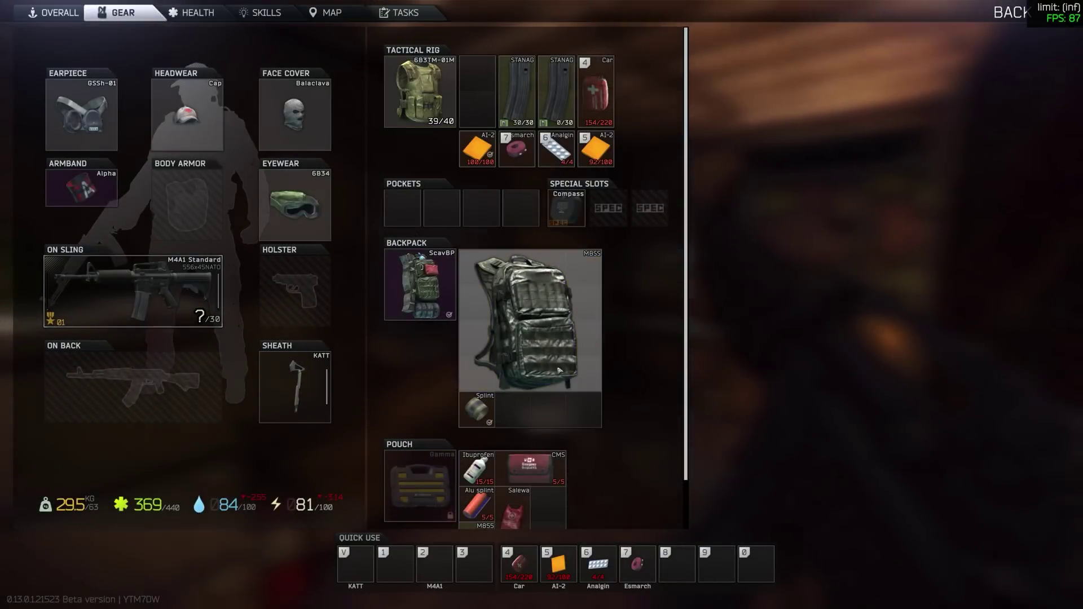
{"action": "key", "text": "Tab"}
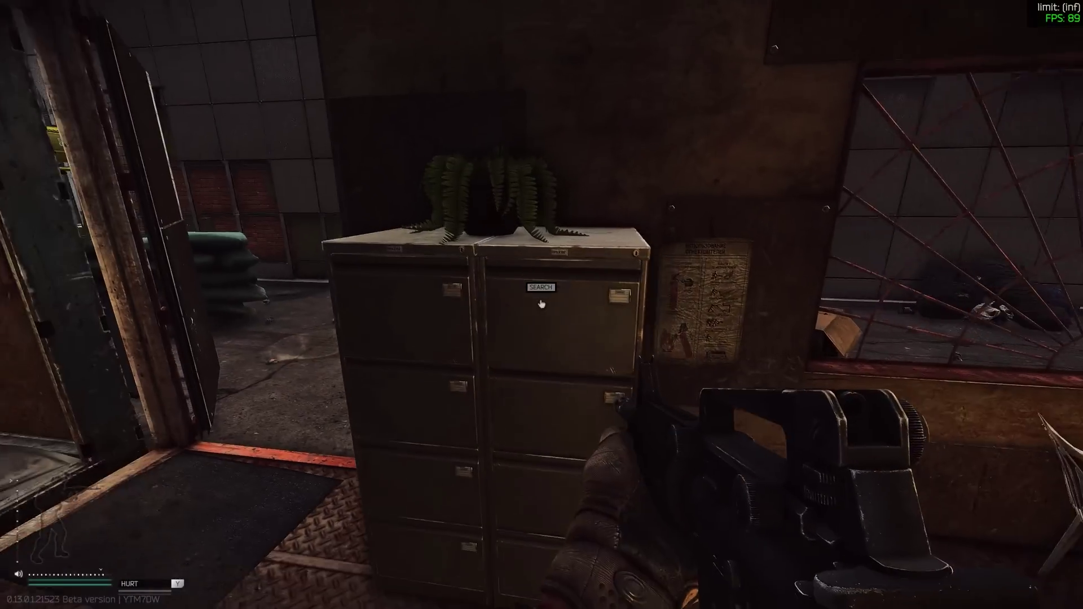
Search the duffle bag on the sofa, and close its loot view.
{"action": "key", "text": "w"}
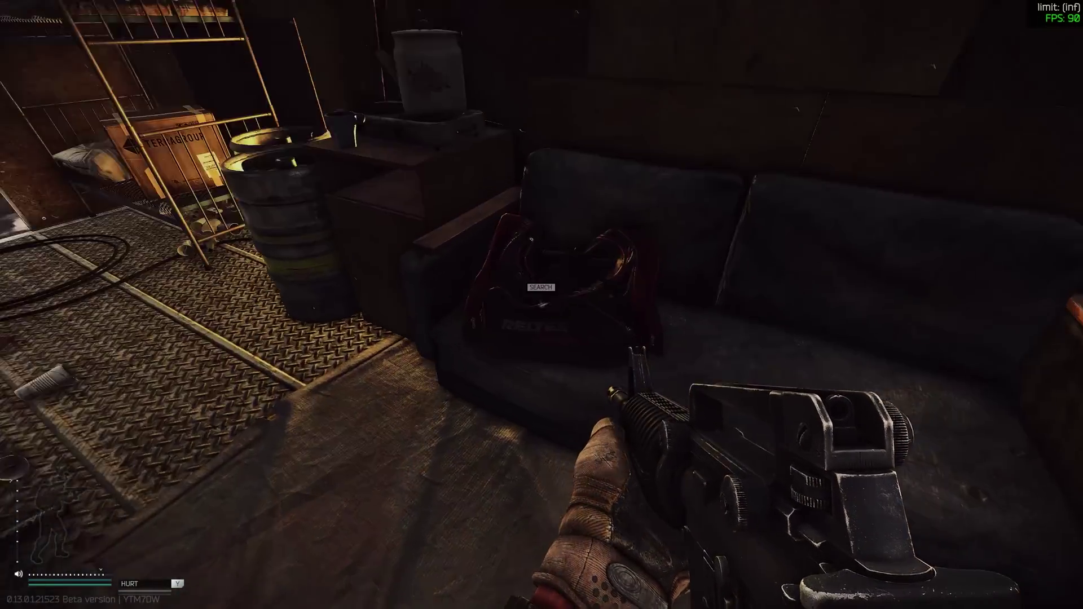
{"action": "key", "text": "f"}
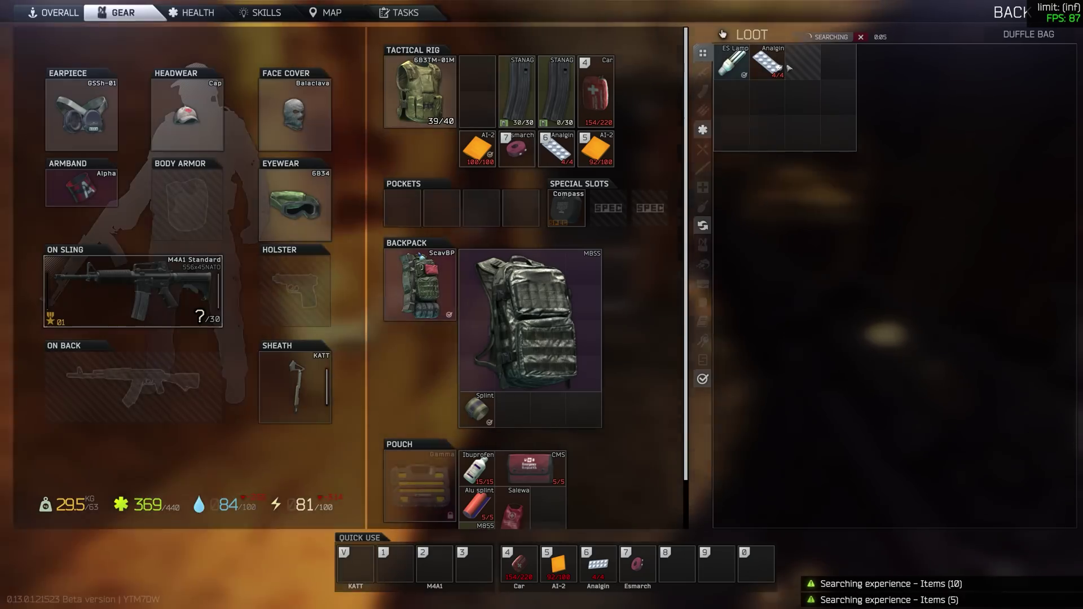
{"action": "key", "text": "Tab"}
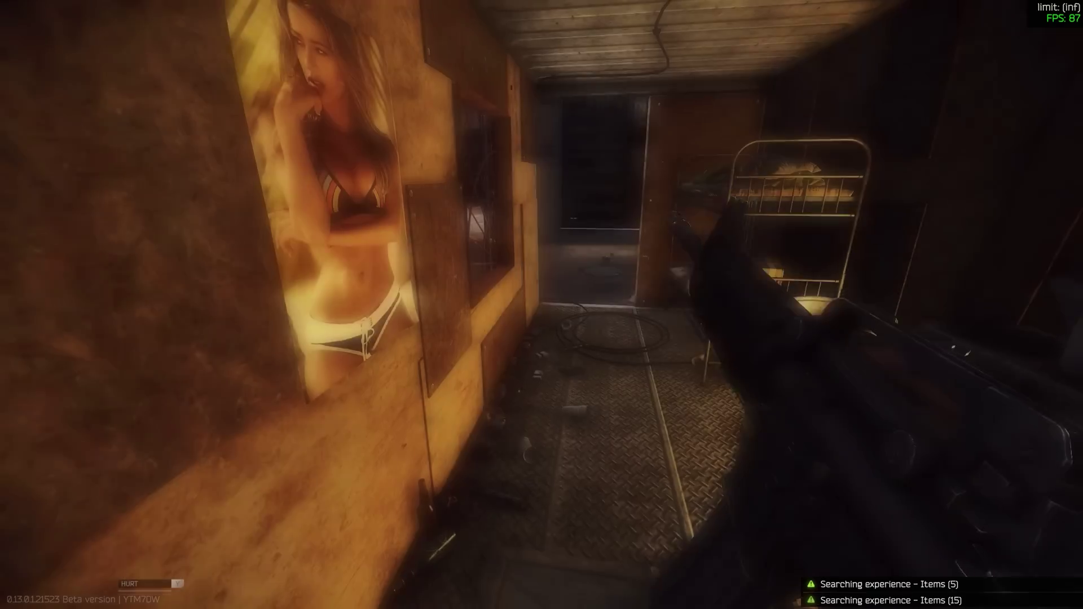